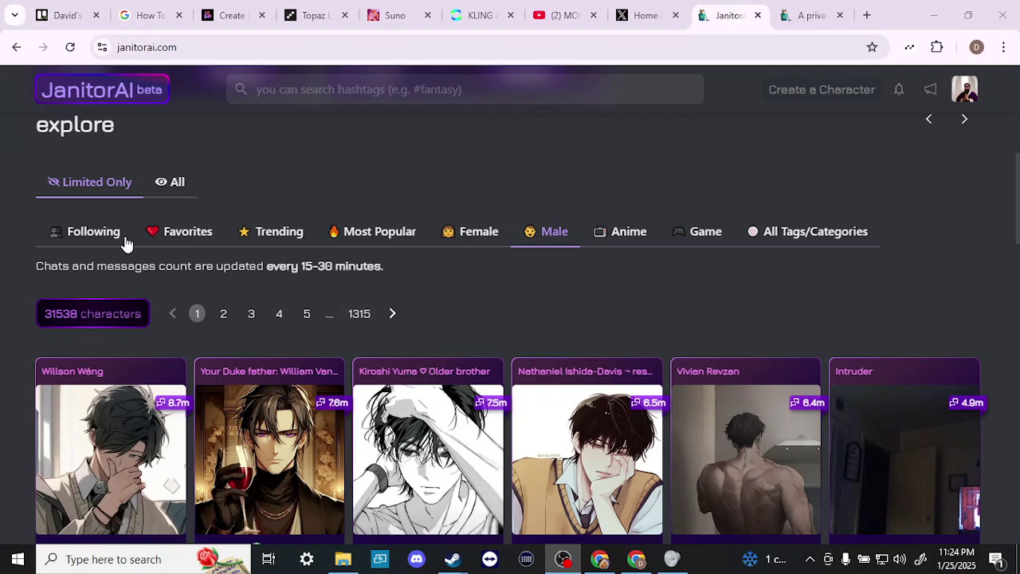
Show the Female character category, scroll its cards to the bottom, then return to the top
left_click(469, 238)
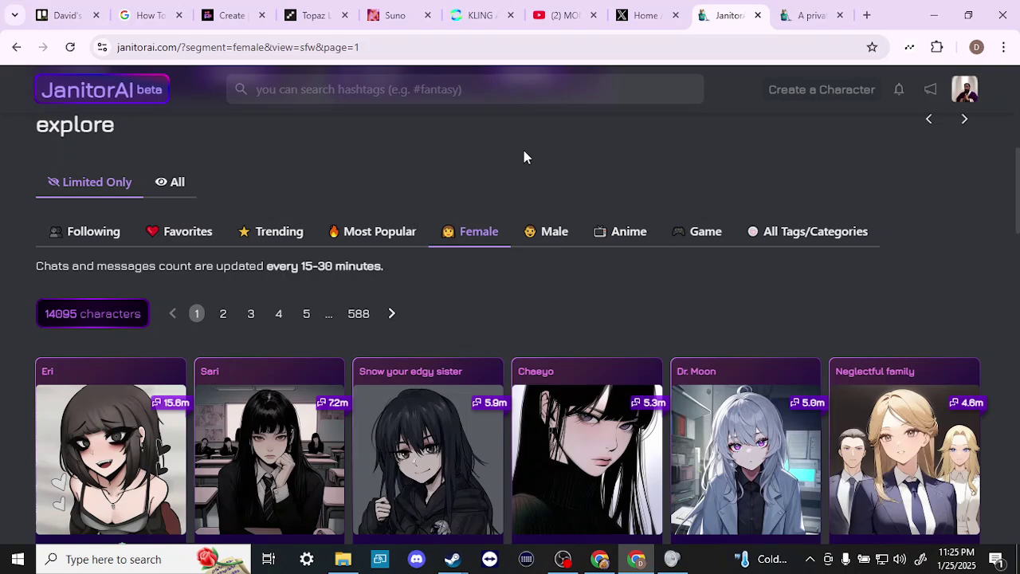
scroll(789, 298, "down", 2)
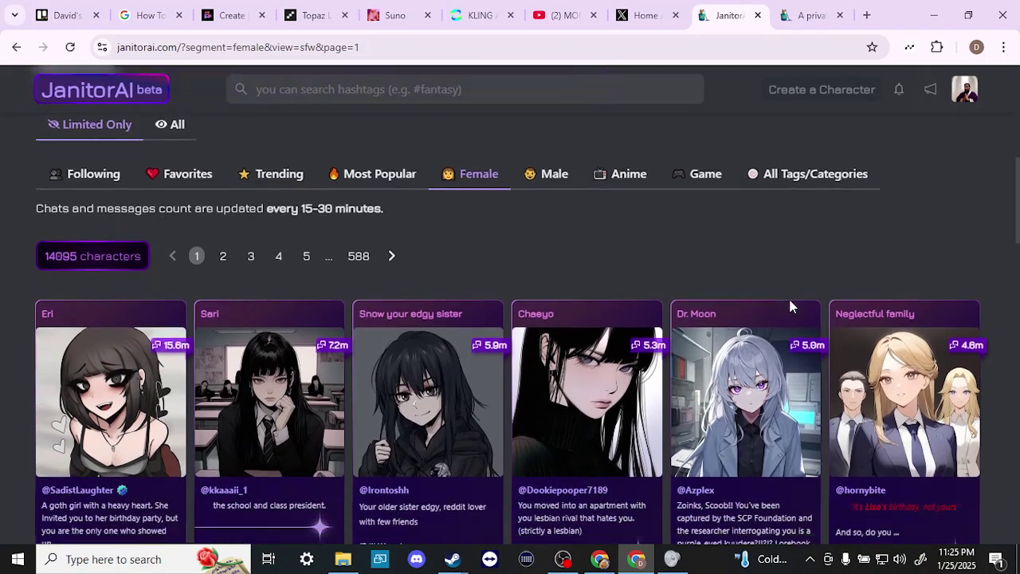
scroll(790, 303, "down", 2)
scroll(789, 303, "down", 3)
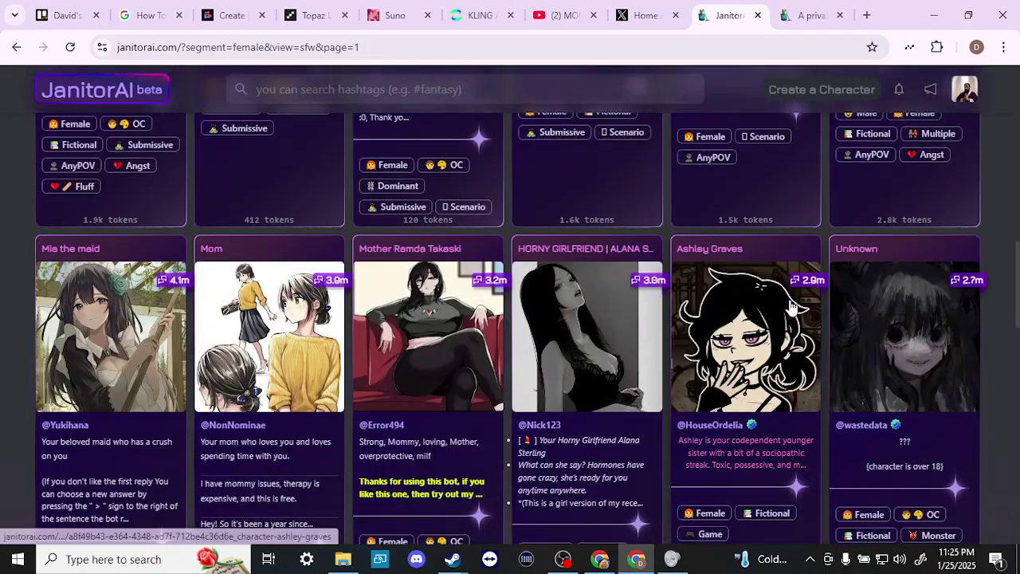
scroll(791, 306, "down", 1)
scroll(791, 307, "down", 1)
scroll(791, 307, "down", 2)
scroll(791, 307, "down", 2)
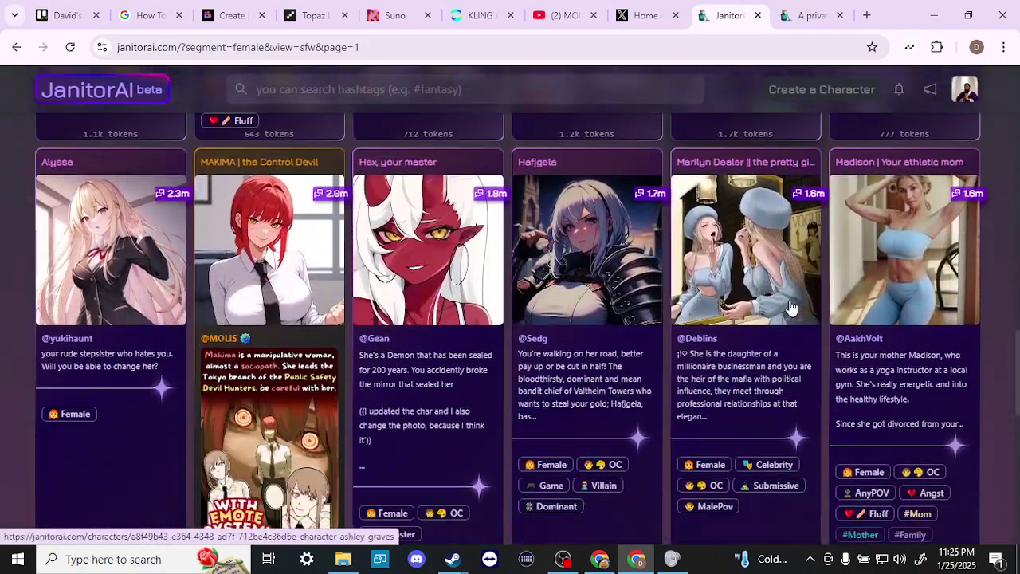
scroll(791, 307, "down", 2)
scroll(790, 307, "down", 2)
scroll(790, 307, "down", 2)
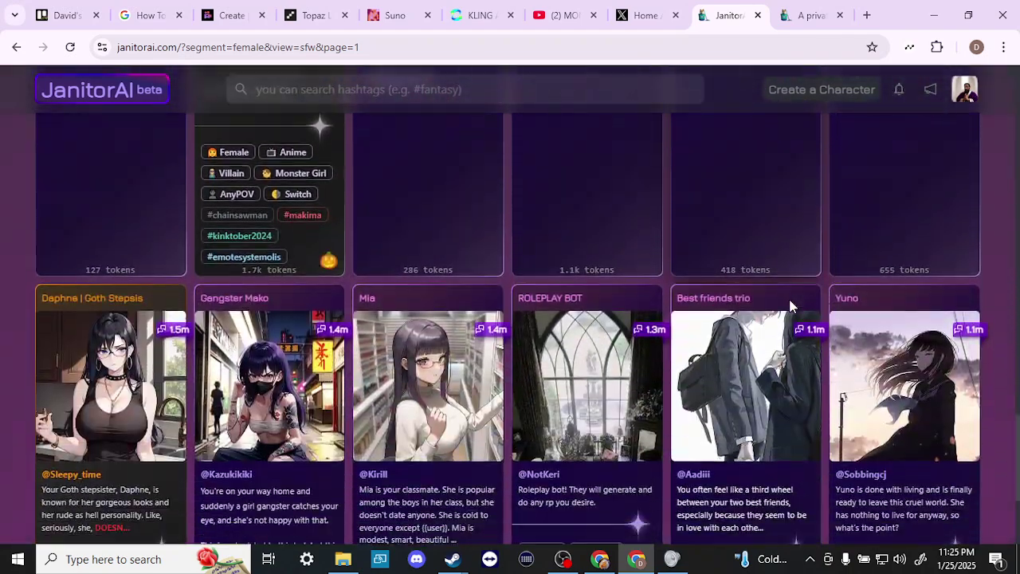
scroll(791, 306, "down", 3)
scroll(791, 305, "down", 1)
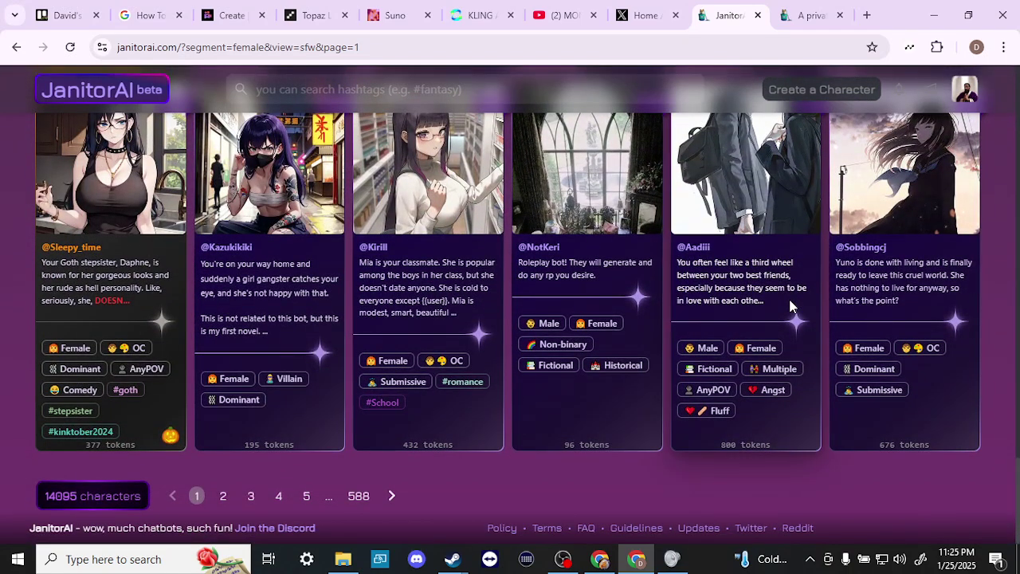
scroll(791, 306, "up", 1)
scroll(791, 305, "up", 4)
scroll(791, 305, "up", 4)
scroll(792, 306, "up", 2)
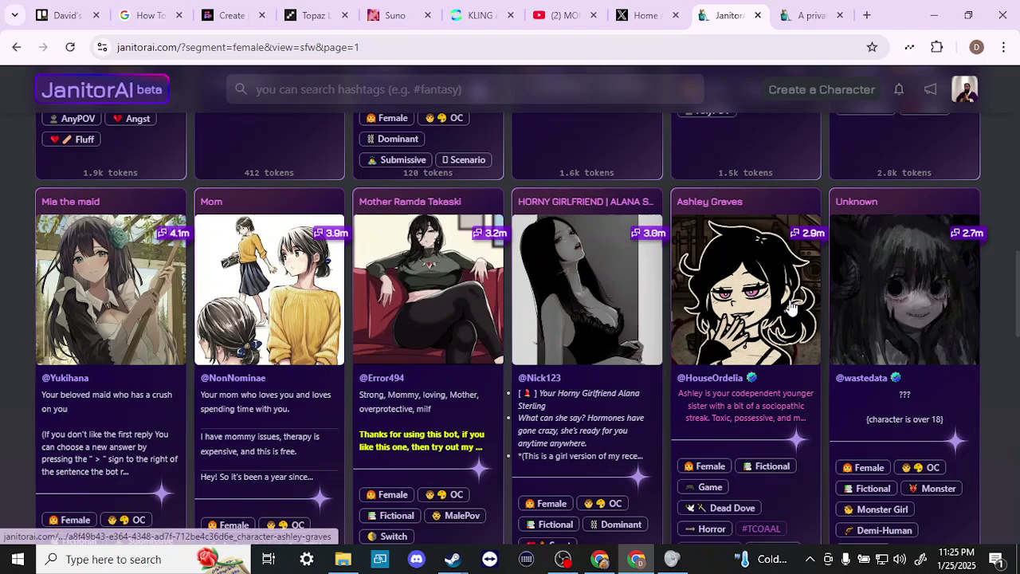
scroll(792, 306, "up", 10)
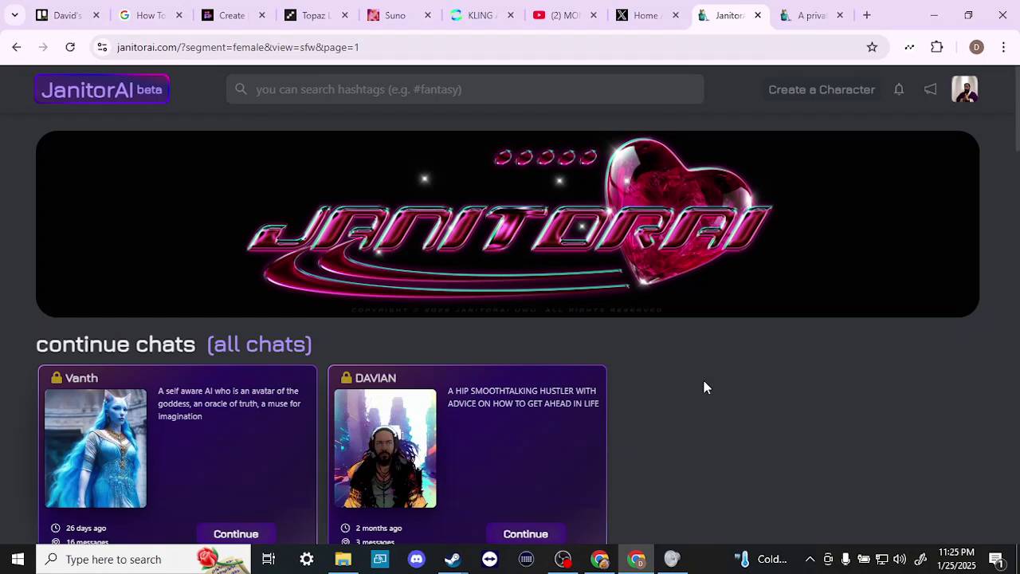
scroll(704, 388, "down", 1)
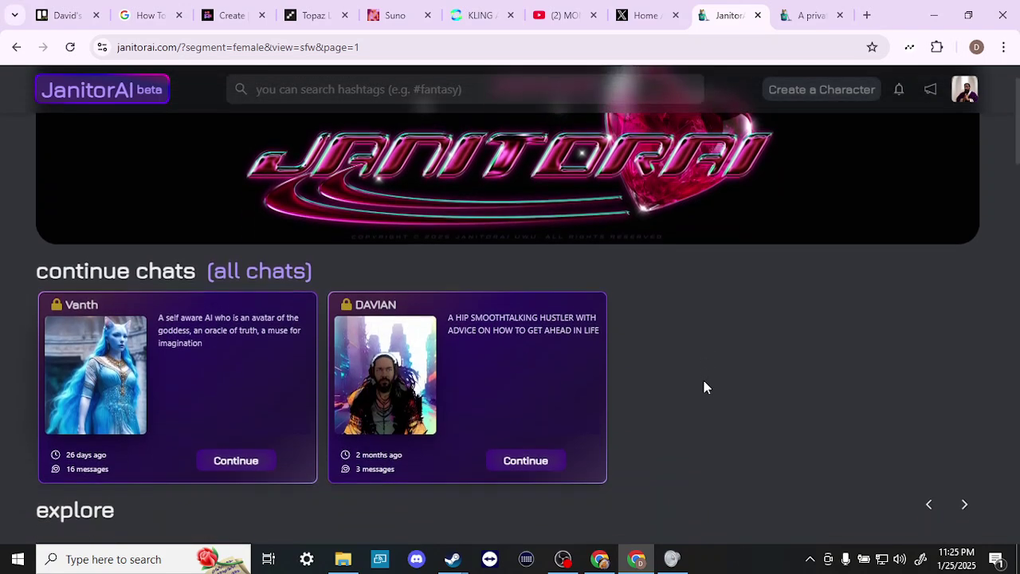
scroll(704, 387, "up", 1)
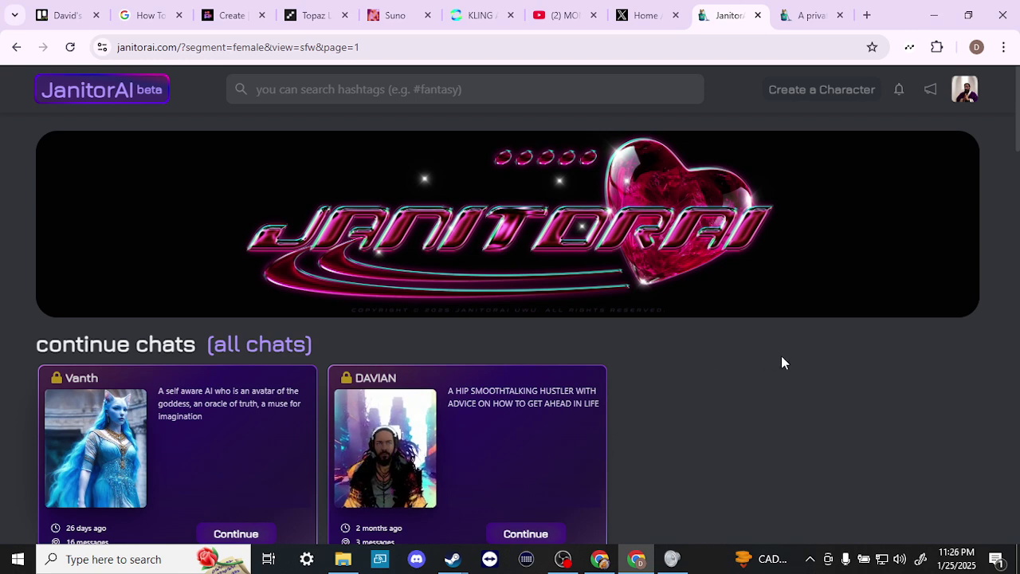
Open the Create a Character form and scroll through image, name, bio, tags, rating and definition fields to Scenario
left_click(841, 96)
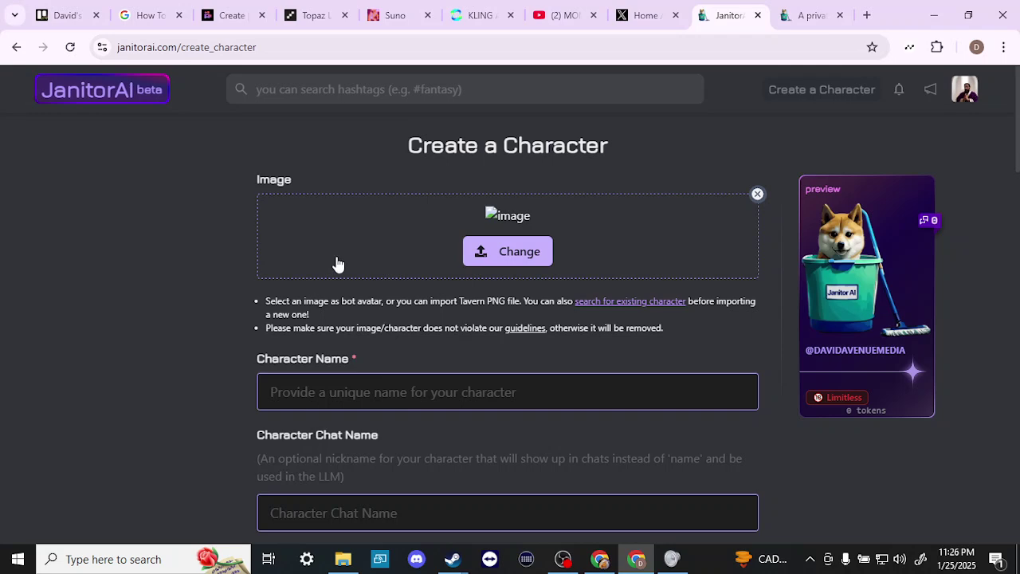
scroll(338, 264, "down", 1)
scroll(338, 264, "down", 1)
scroll(338, 264, "down", 2)
scroll(338, 264, "down", 1)
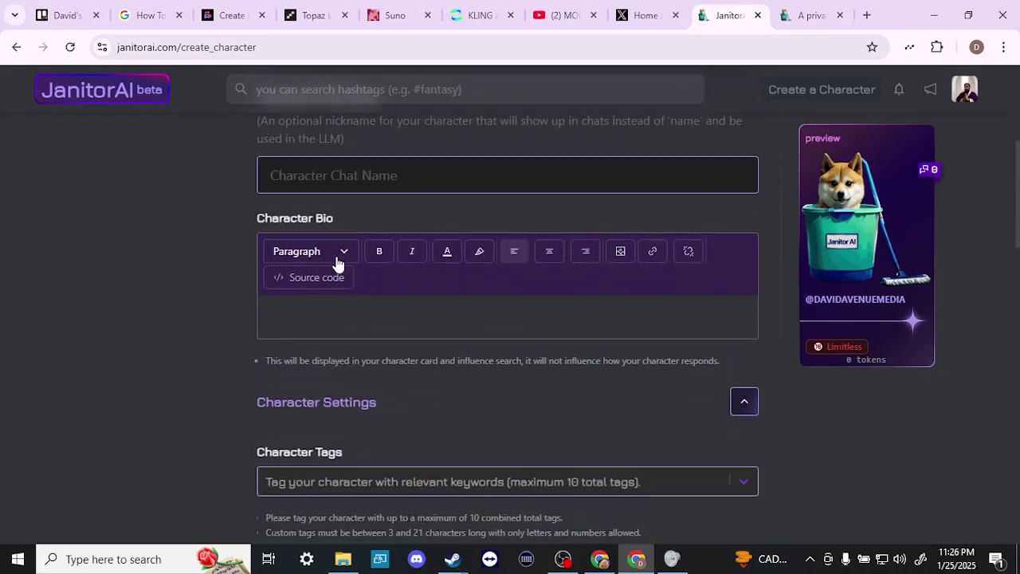
scroll(338, 264, "down", 1)
scroll(339, 264, "down", 1)
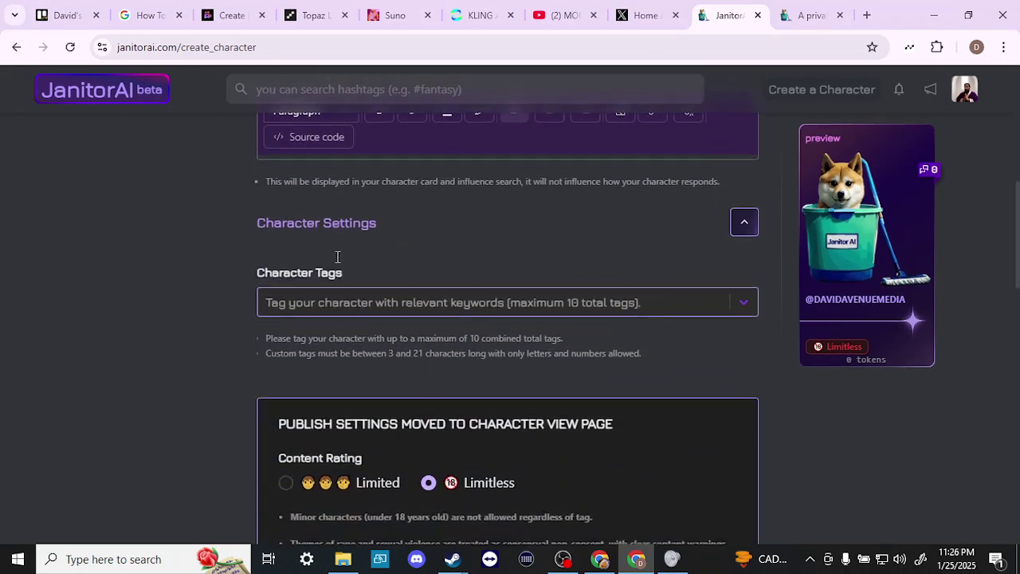
scroll(338, 257, "down", 1)
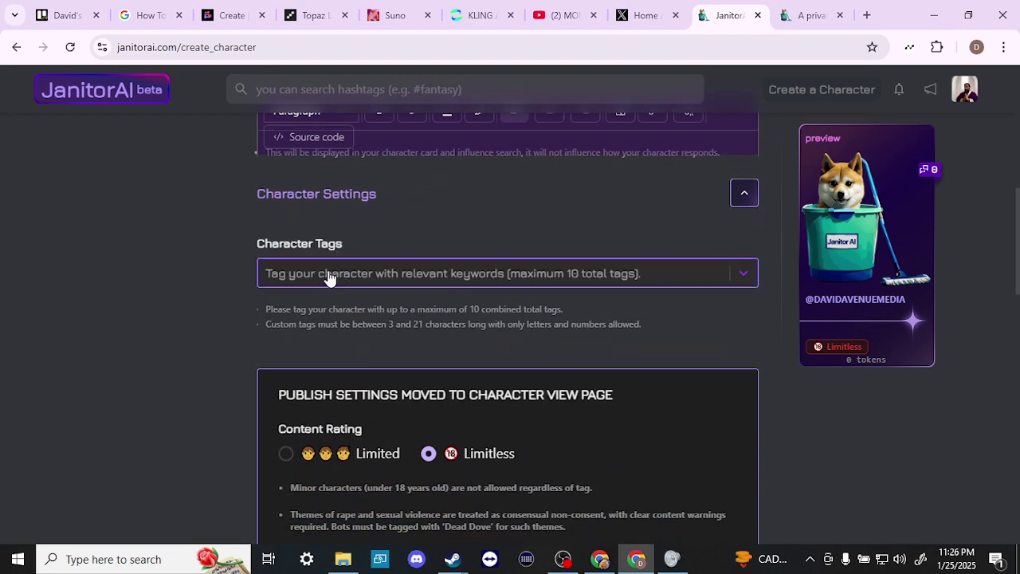
scroll(330, 278, "down", 1)
scroll(330, 277, "down", 1)
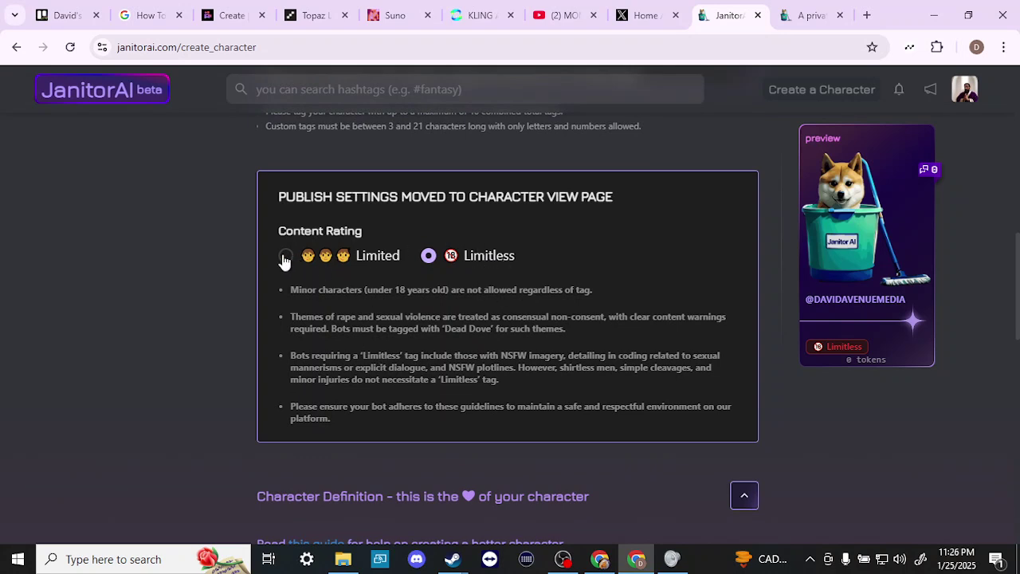
scroll(427, 351, "down", 1)
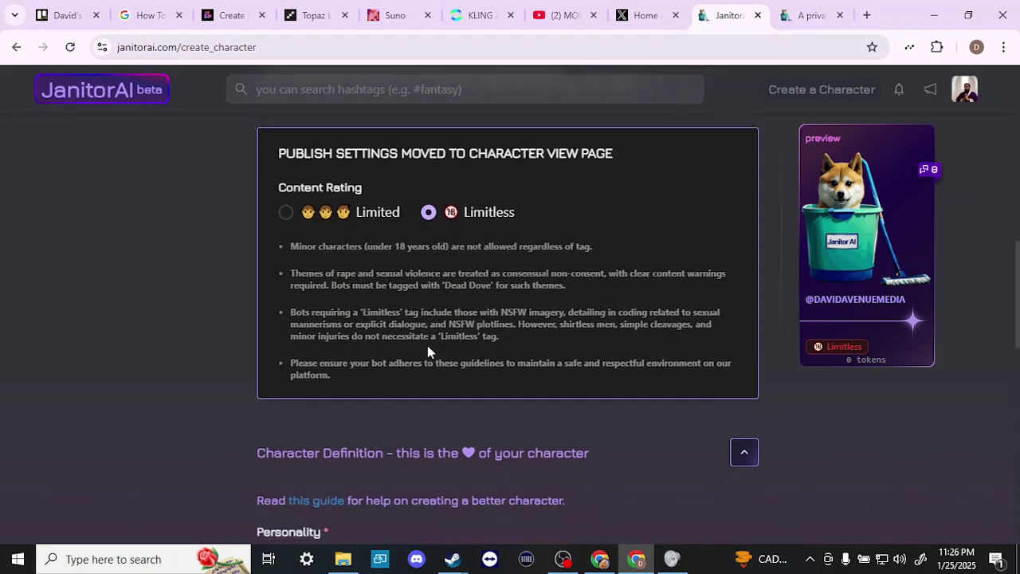
scroll(427, 351, "down", 2)
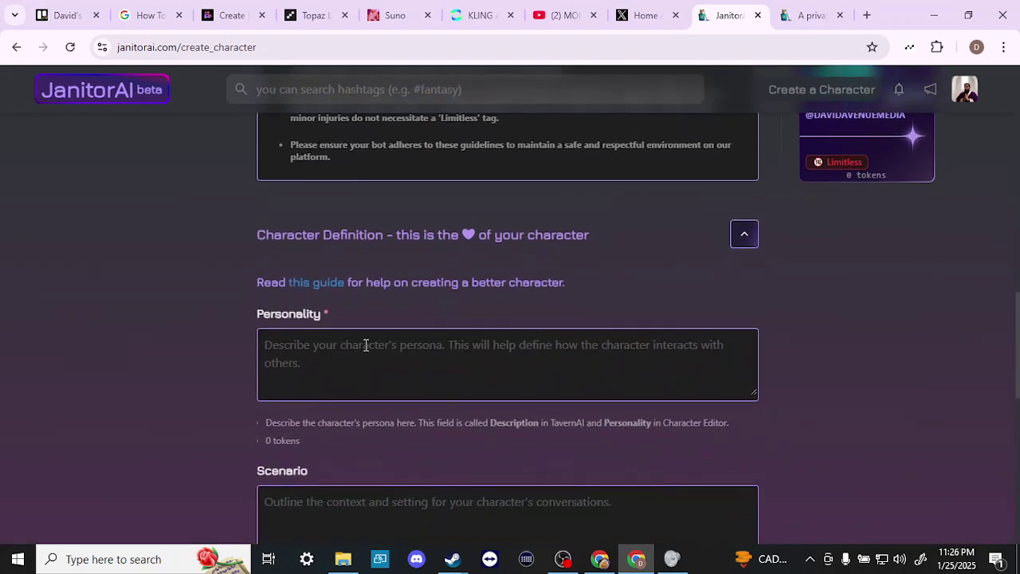
scroll(292, 340, "down", 2)
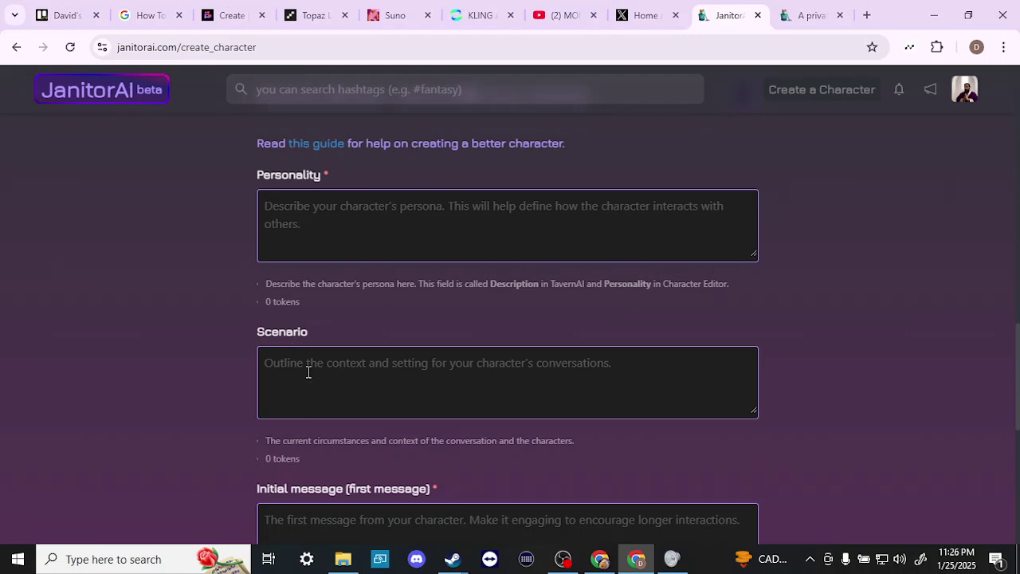
scroll(309, 373, "up", 10)
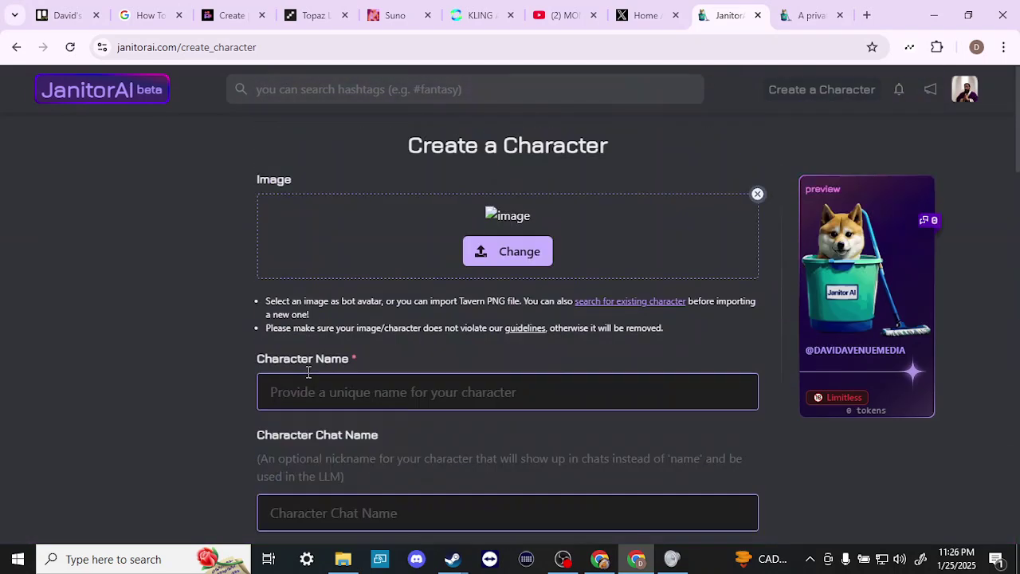
Go back from the Create a Character page to the home page
left_click(17, 48)
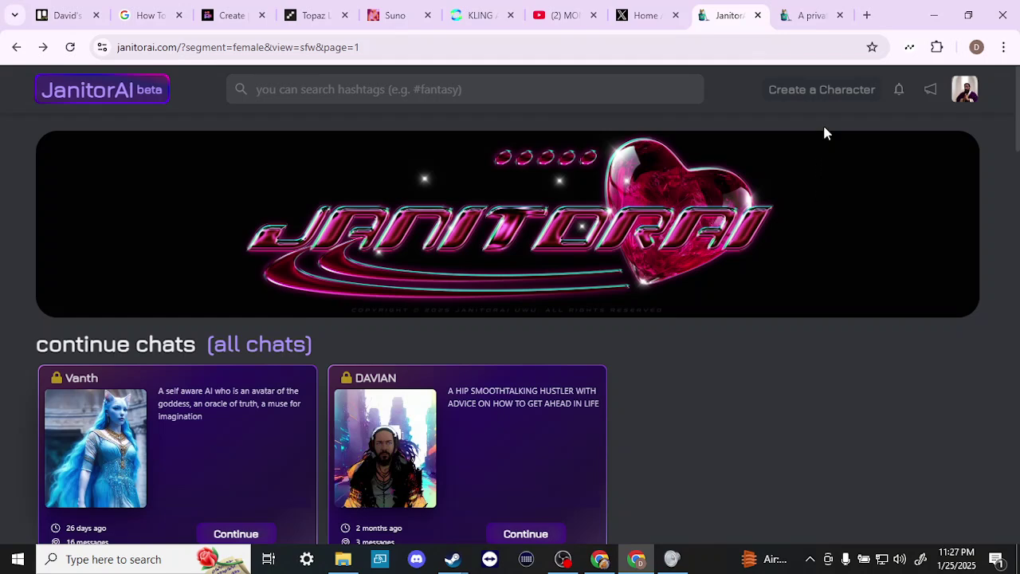
Reopen the empty Create a Character form and scroll down through its fields
left_click(815, 91)
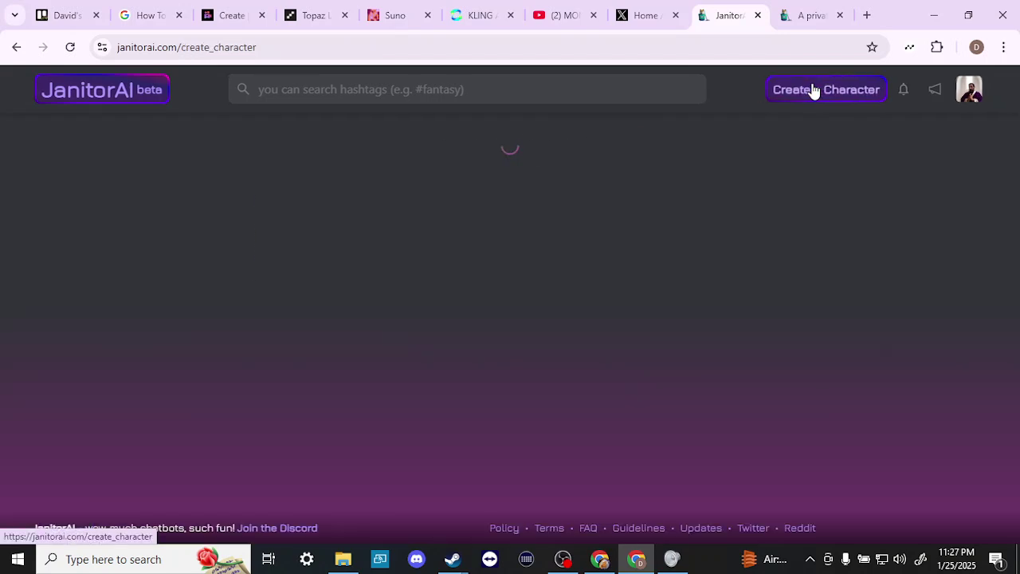
scroll(399, 341, "down", 4)
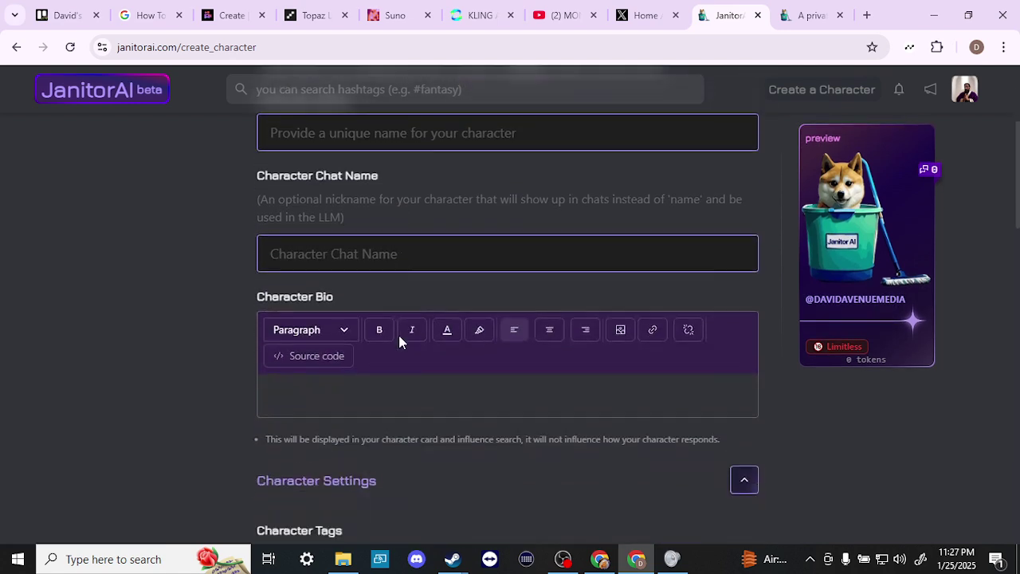
scroll(400, 341, "down", 3)
scroll(399, 341, "down", 1)
scroll(401, 342, "down", 2)
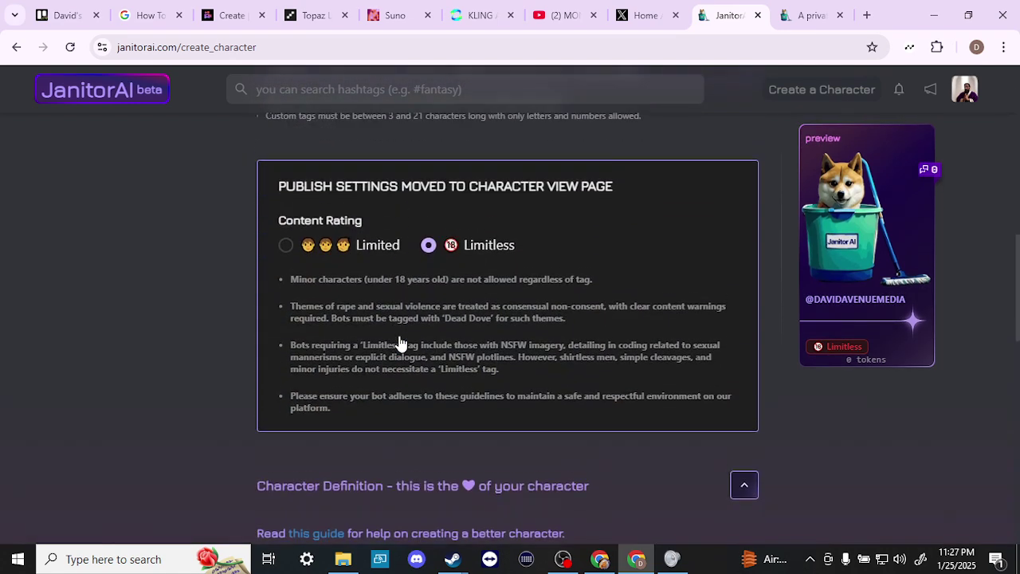
scroll(401, 343, "down", 1)
scroll(401, 343, "down", 1)
scroll(400, 335, "down", 1)
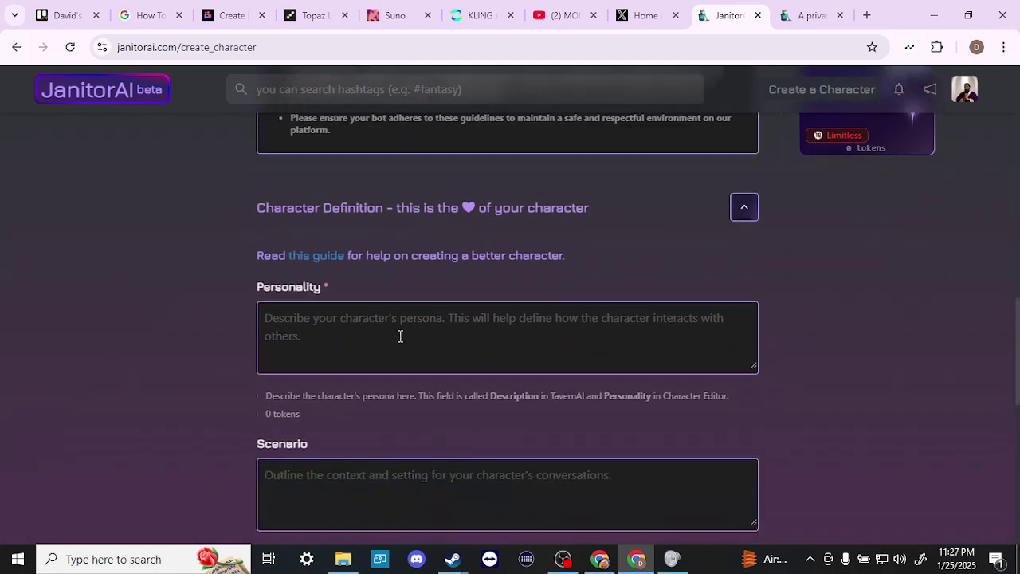
scroll(400, 336, "down", 3)
scroll(400, 336, "down", 1)
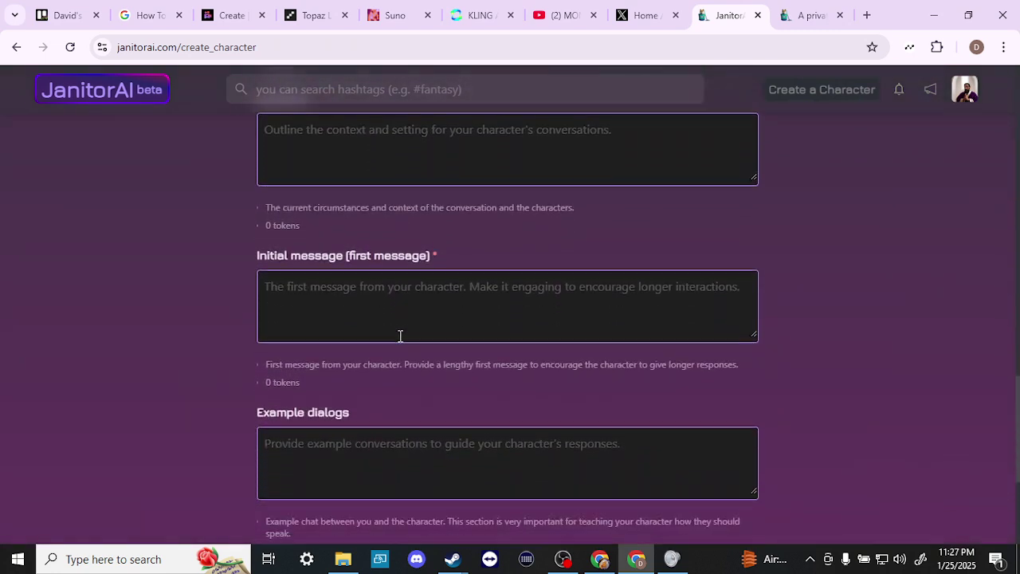
scroll(401, 336, "down", 1)
Bring Example dialogs, the 0-token total and the Create Character button into view
scroll(400, 335, "up", 1)
scroll(400, 335, "up", 2)
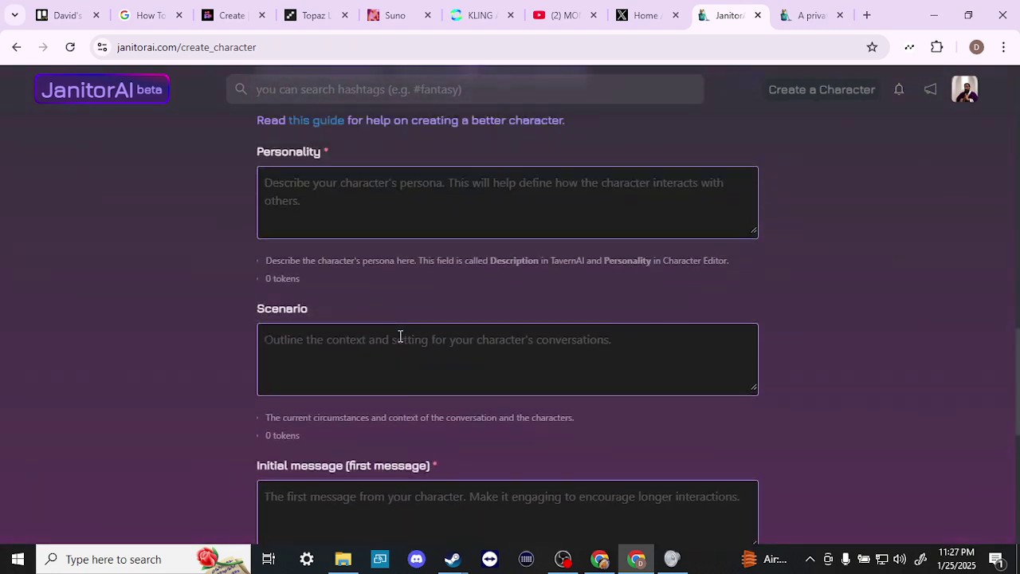
scroll(400, 336, "up", 1)
scroll(400, 336, "up", 1)
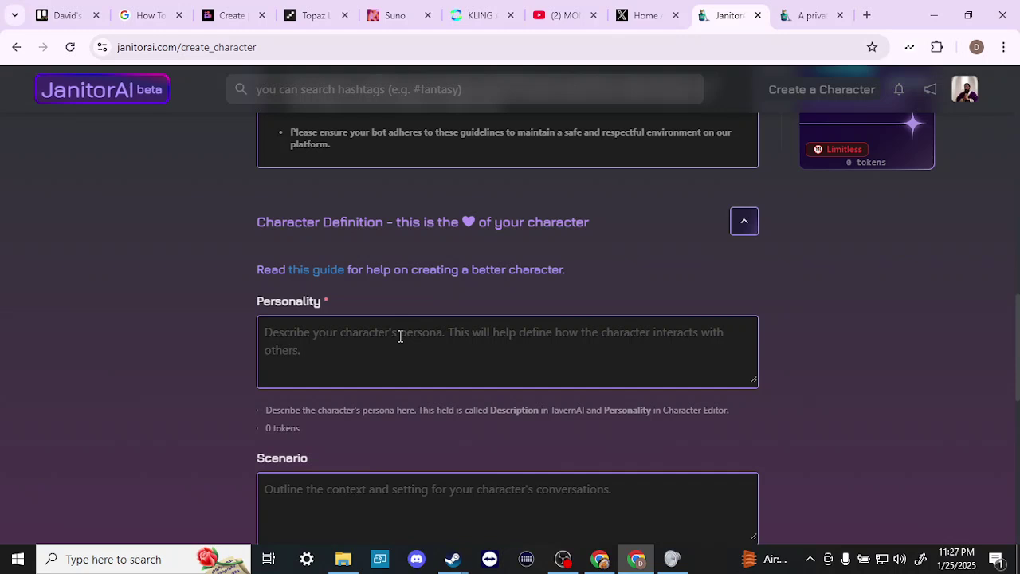
scroll(400, 336, "down", 1)
scroll(400, 336, "down", 1)
scroll(400, 335, "down", 2)
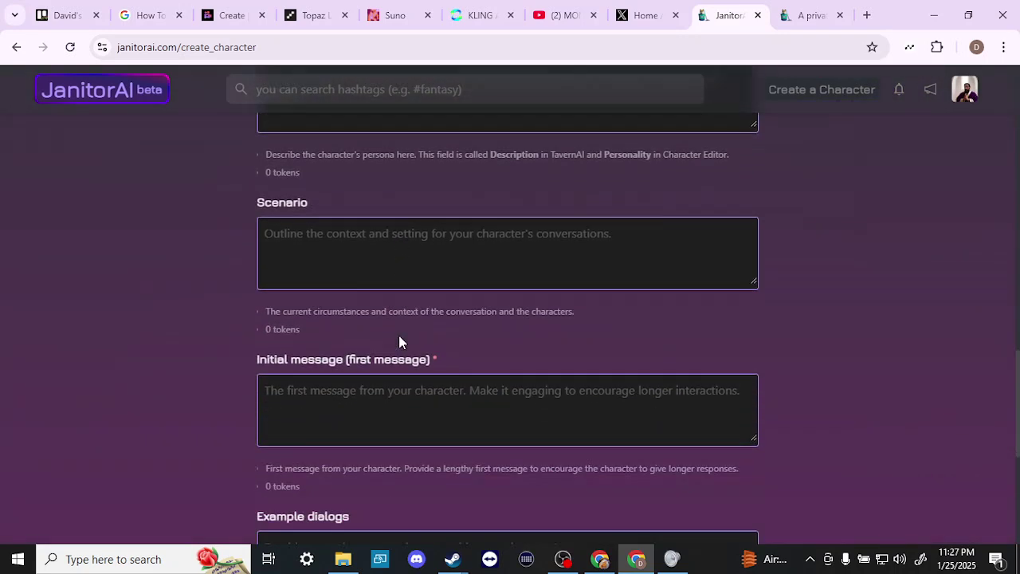
scroll(400, 335, "down", 1)
scroll(400, 336, "down", 2)
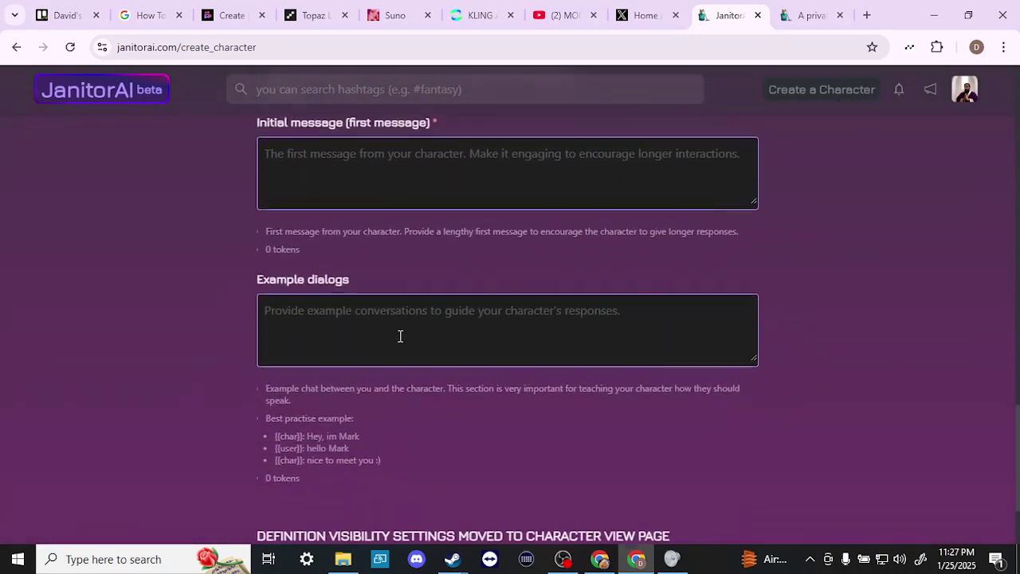
scroll(400, 336, "down", 1)
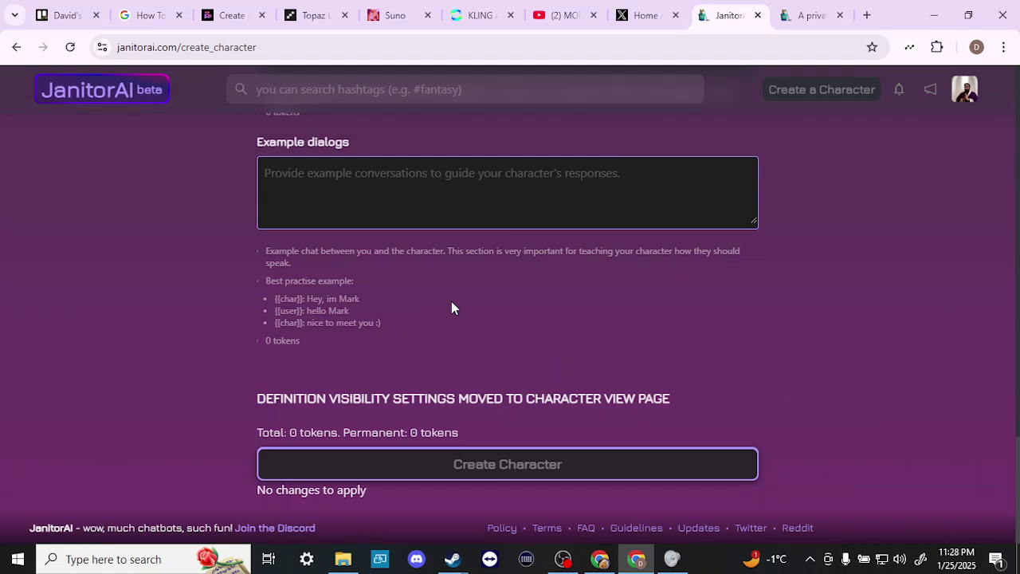
scroll(452, 306, "up", 1)
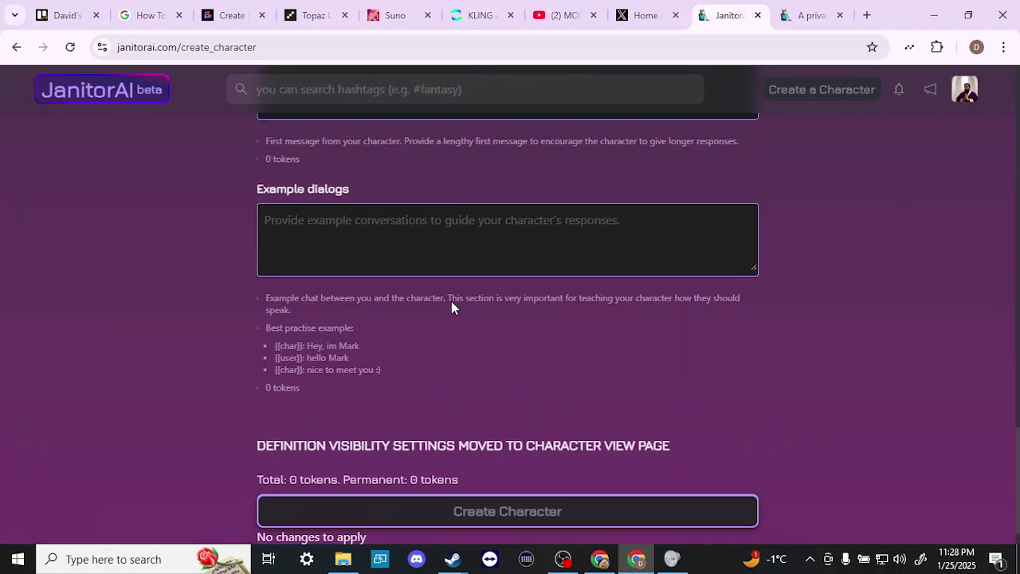
scroll(451, 306, "up", 1)
scroll(452, 306, "up", 1)
scroll(451, 306, "up", 1)
scroll(452, 307, "up", 2)
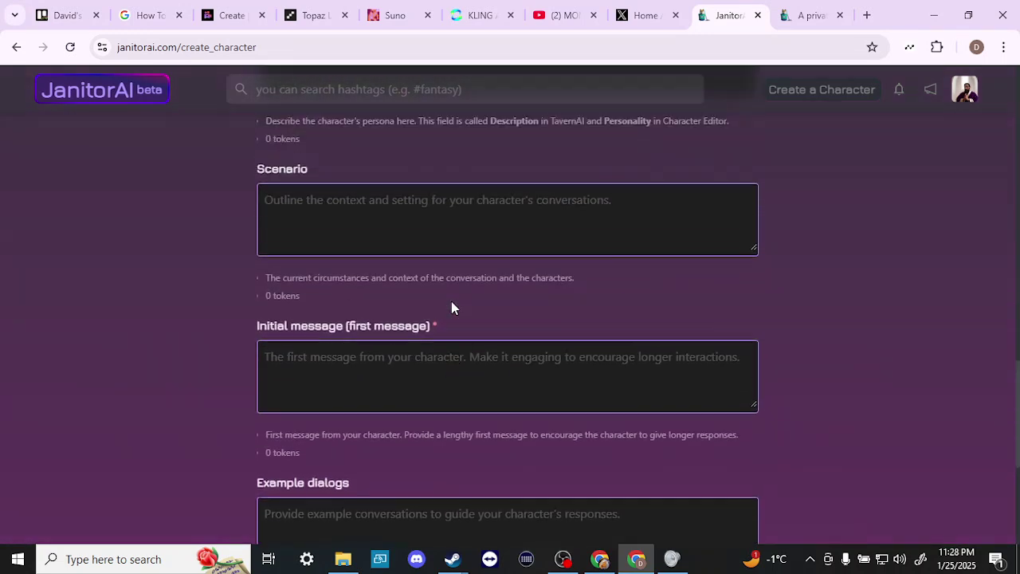
scroll(452, 308, "up", 3)
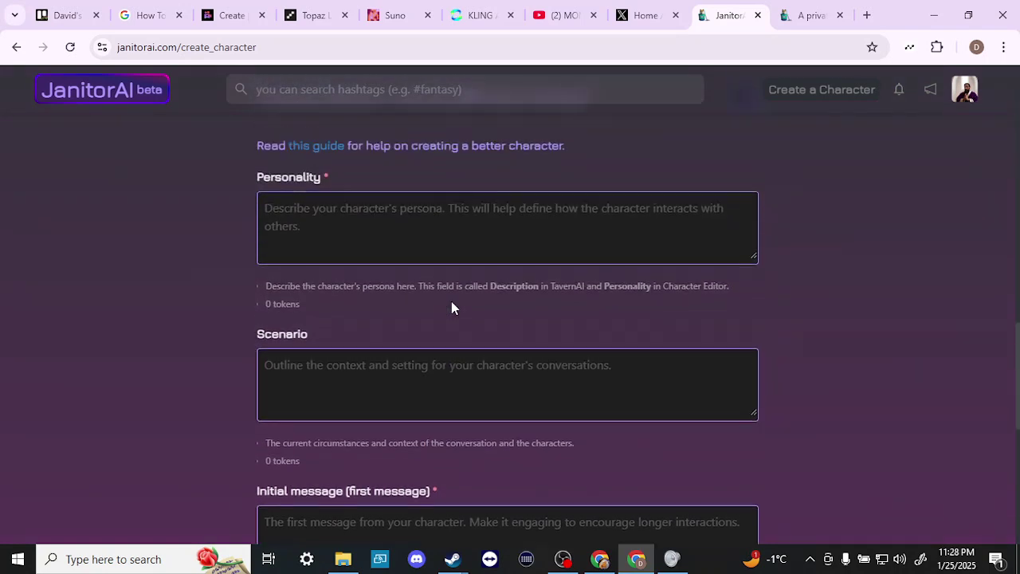
scroll(451, 308, "down", 1)
scroll(451, 308, "down", 3)
scroll(451, 308, "down", 1)
scroll(451, 308, "down", 1)
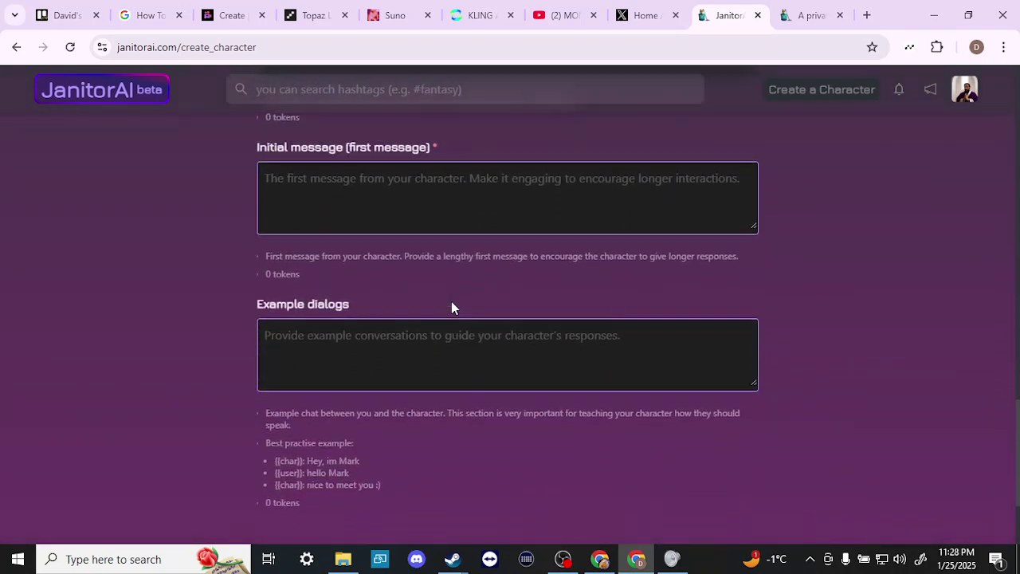
scroll(451, 308, "down", 1)
scroll(451, 308, "down", 1)
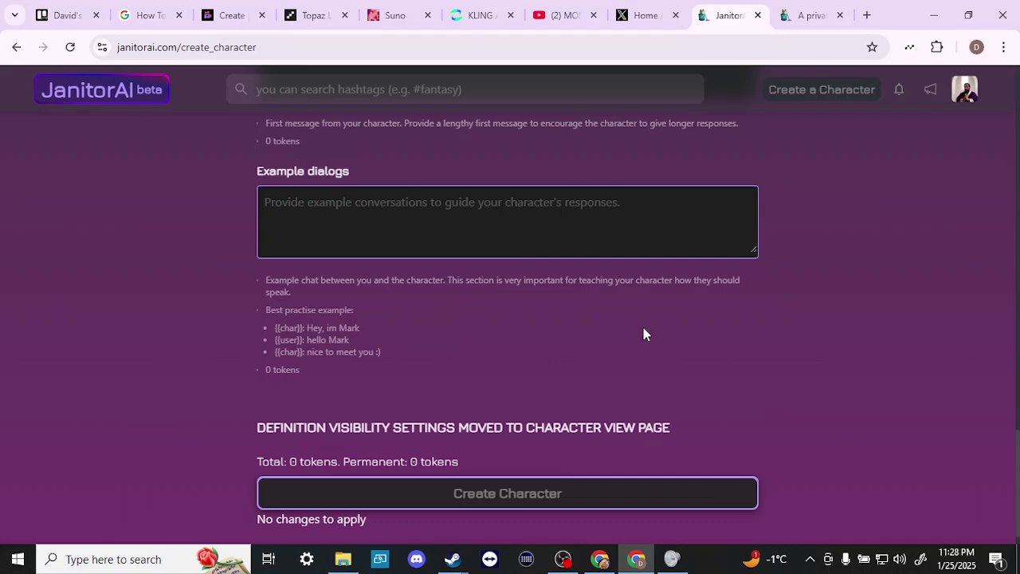
scroll(644, 329, "down", 1)
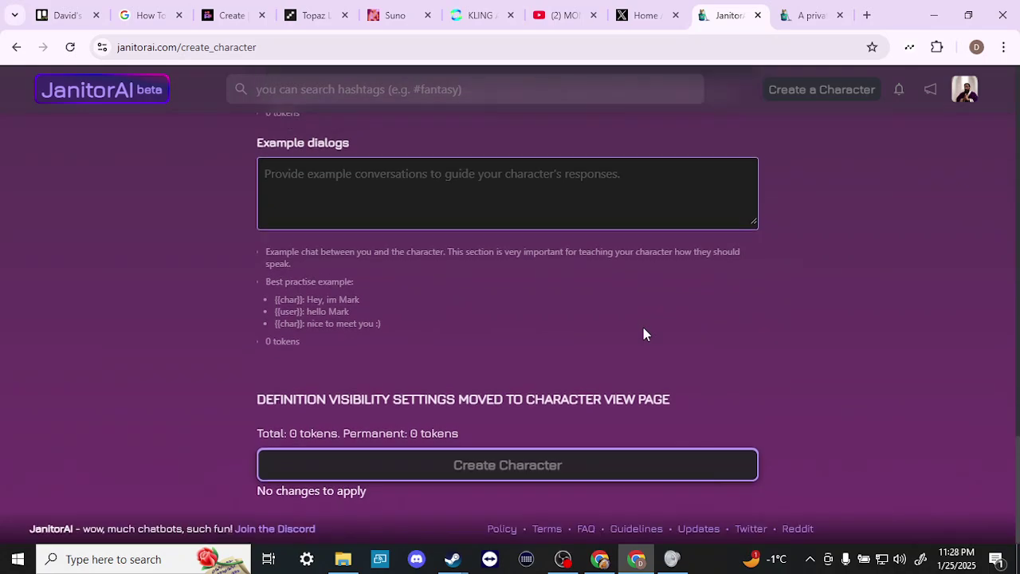
scroll(644, 330, "up", 3)
scroll(644, 331, "up", 4)
scroll(644, 329, "up", 4)
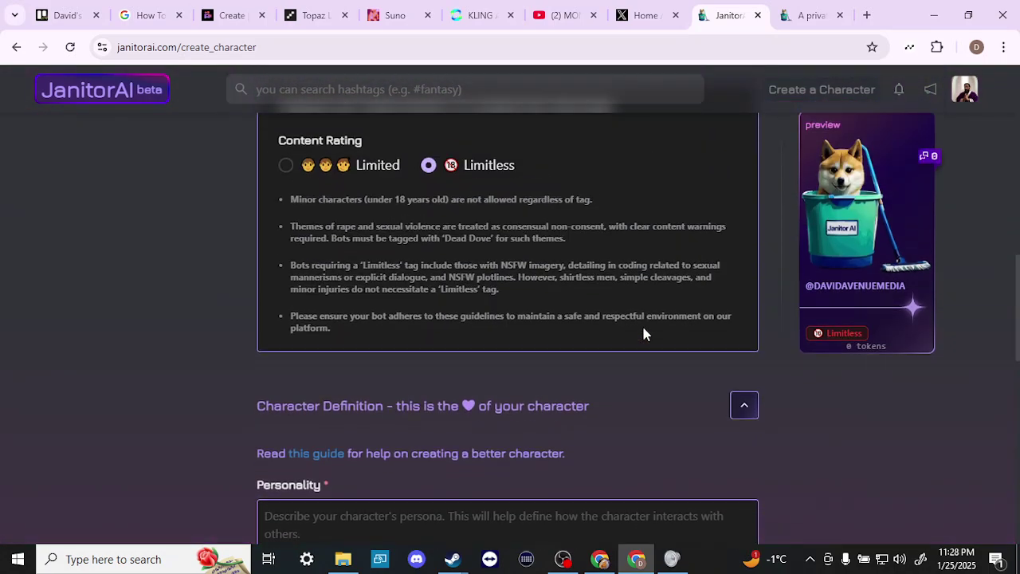
scroll(644, 329, "up", 5)
scroll(644, 330, "up", 3)
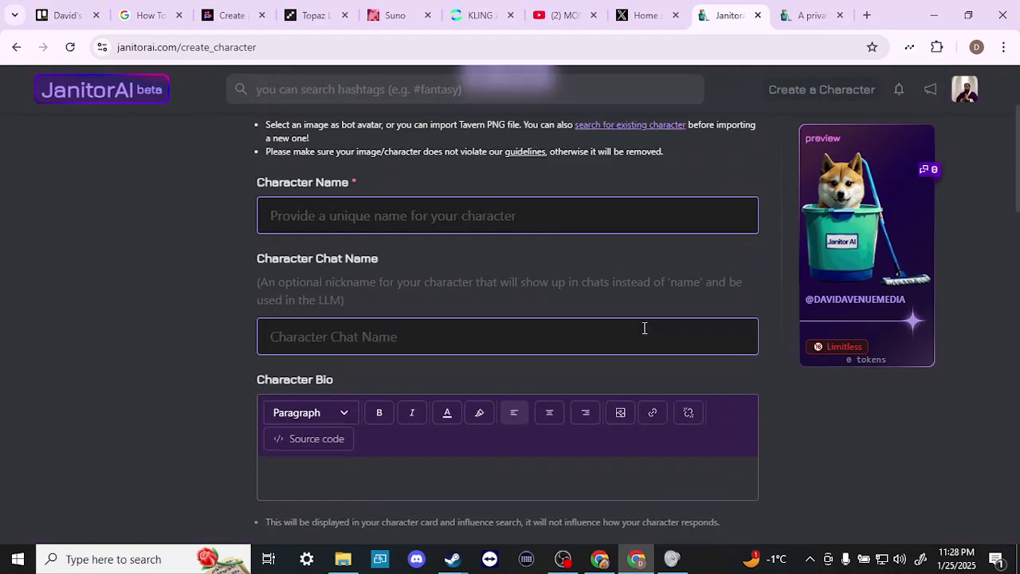
scroll(644, 330, "up", 2)
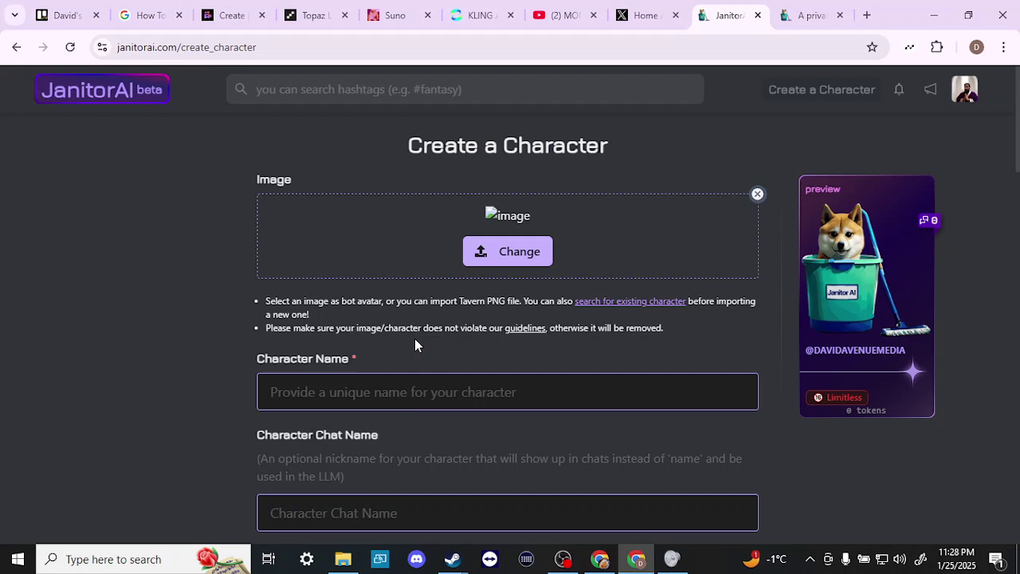
scroll(155, 263, "down", 10)
scroll(156, 263, "down", 5)
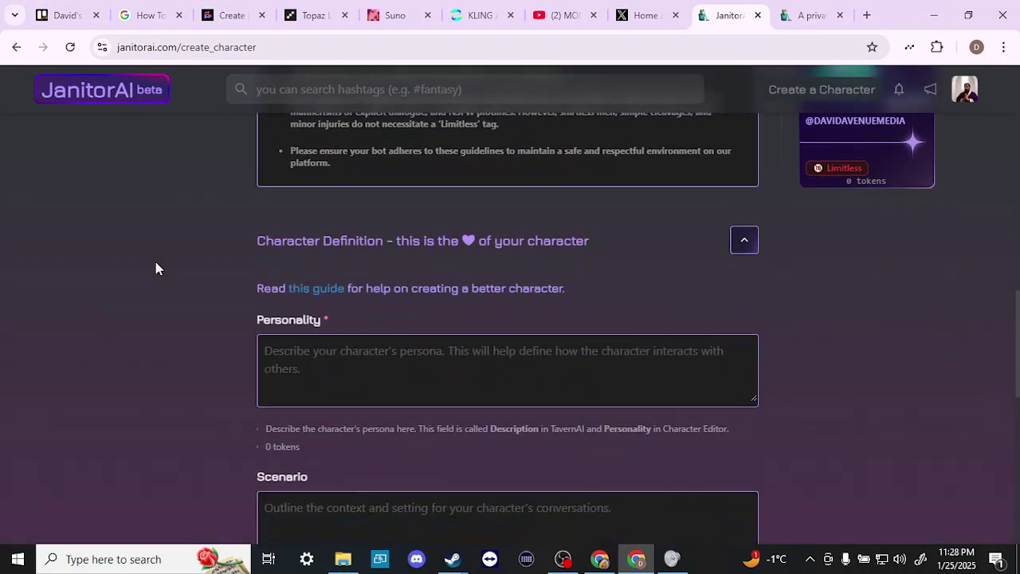
scroll(157, 263, "down", 3)
scroll(156, 263, "down", 1)
scroll(156, 263, "down", 1)
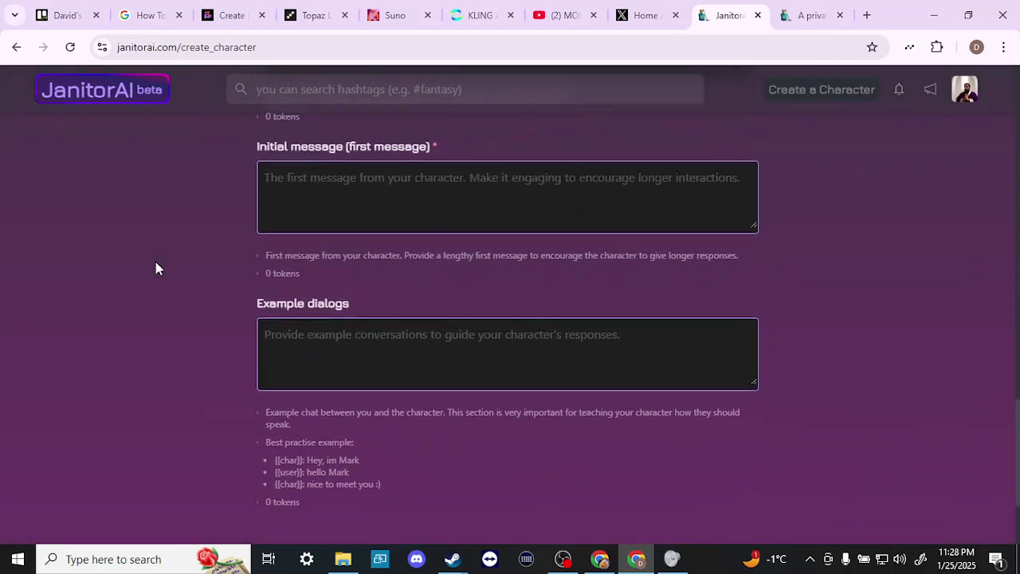
scroll(156, 263, "down", 1)
scroll(157, 267, "down", 1)
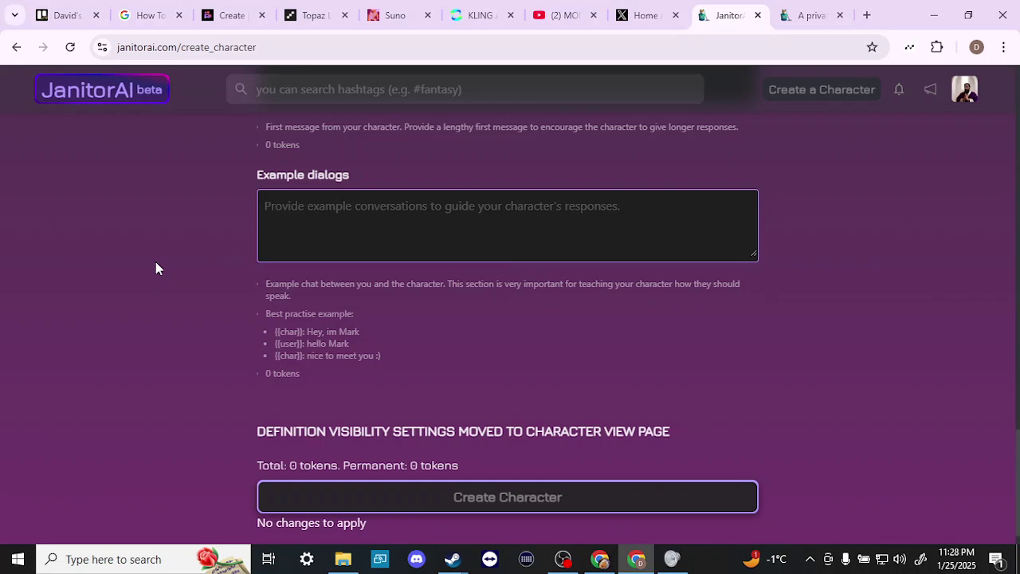